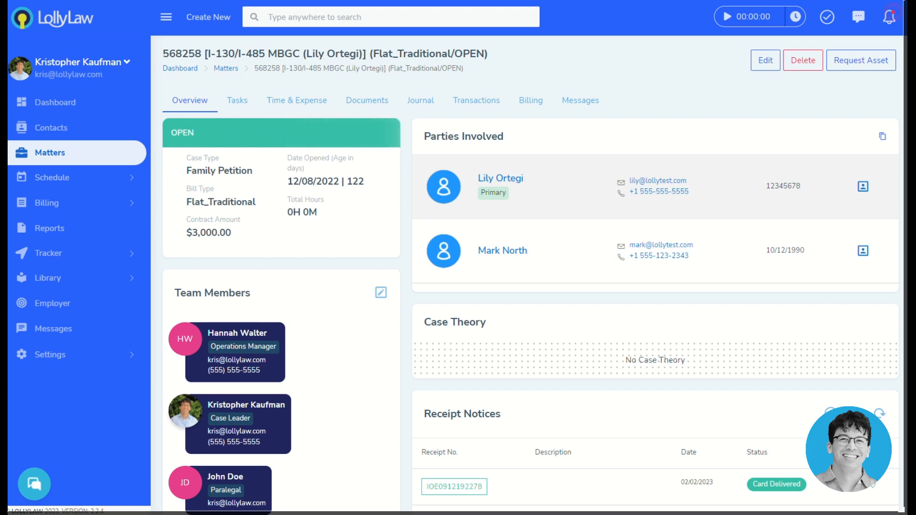
Step: Show the matter's Documents tab and scroll down to its list of draft forms
{"action": "left_click", "coordinate": [364, 103]}
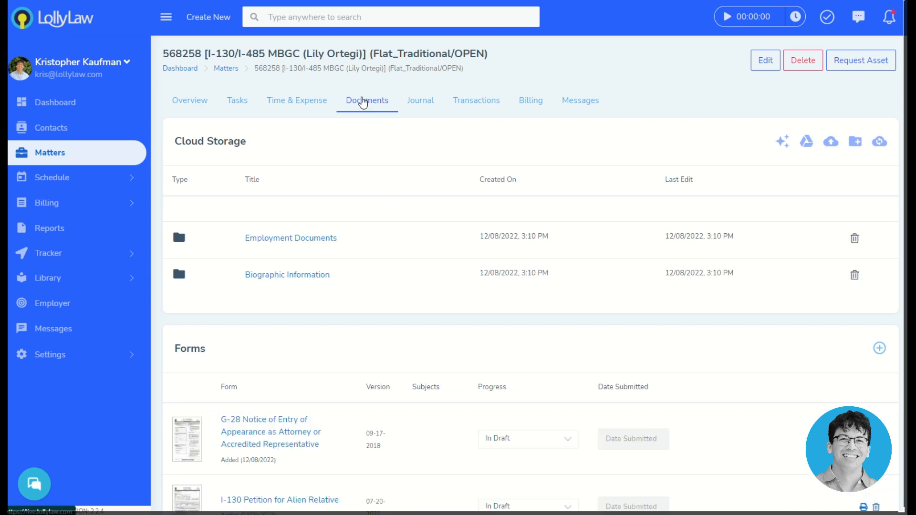
{"action": "scroll", "coordinate": [220, 370], "scroll_direction": "down", "scroll_amount": 3}
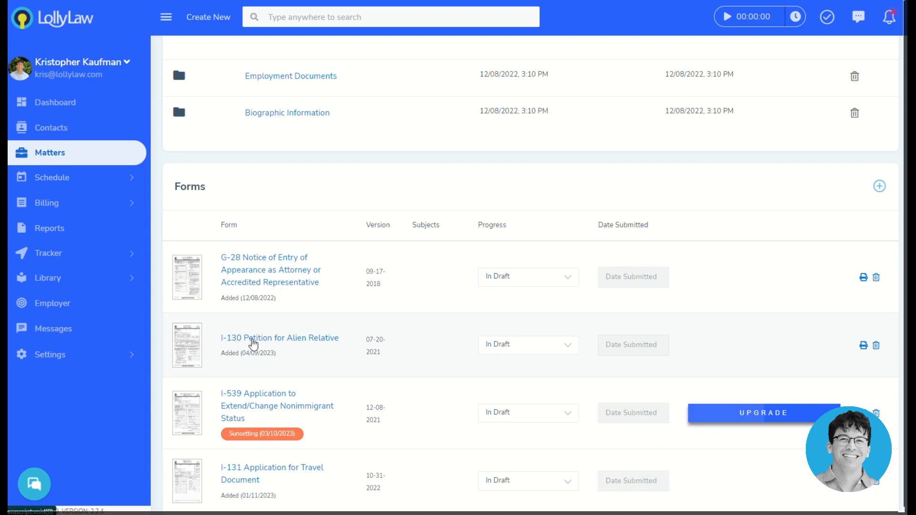
Step: Open the I-130 Petition for Alien Relative form and dismiss the form-subjects tip
{"action": "left_click", "coordinate": [234, 342]}
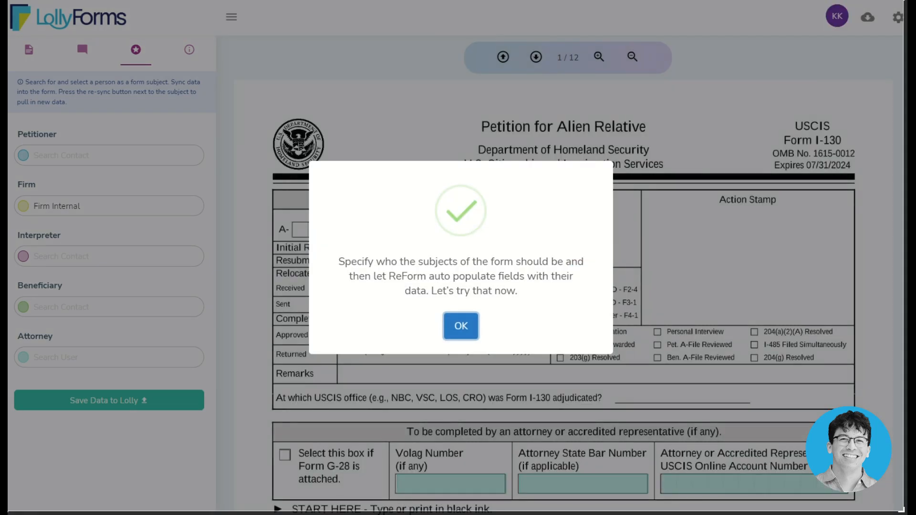
{"action": "left_click", "coordinate": [461, 327]}
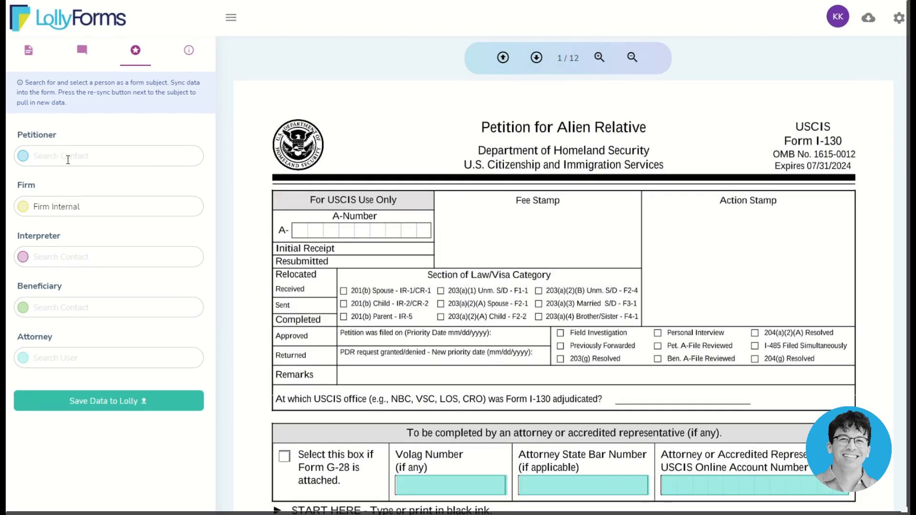
Step: Search for and attach the petitioner's contact with sync on, then review Part 2's filled fields
{"action": "left_click", "coordinate": [72, 157]}
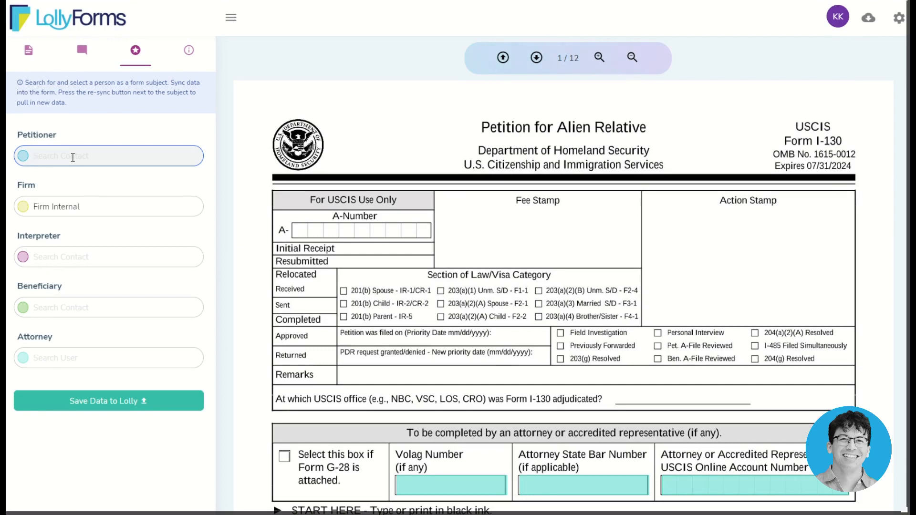
{"action": "type", "text": "mark"}
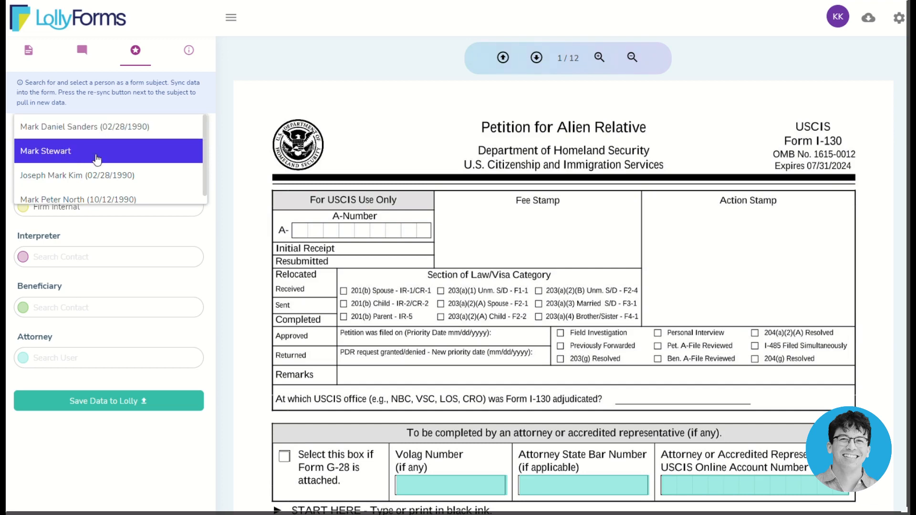
{"action": "left_click", "coordinate": [111, 199]}
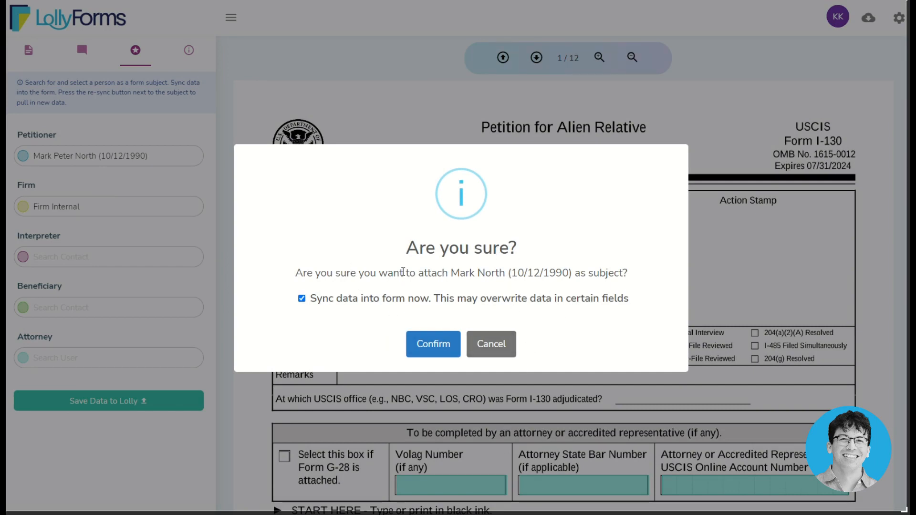
{"action": "left_click", "coordinate": [433, 344]}
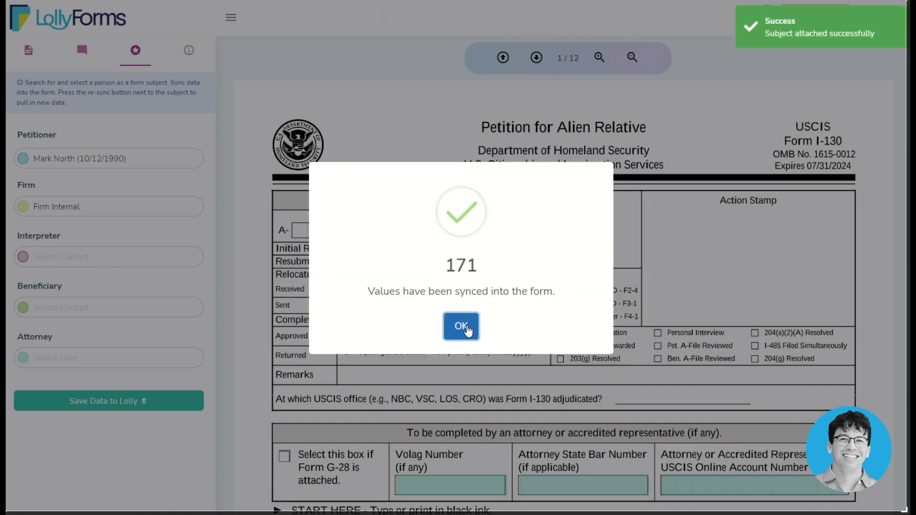
{"action": "left_click", "coordinate": [467, 326]}
{"action": "scroll", "coordinate": [467, 326], "scroll_direction": "down", "scroll_amount": 5}
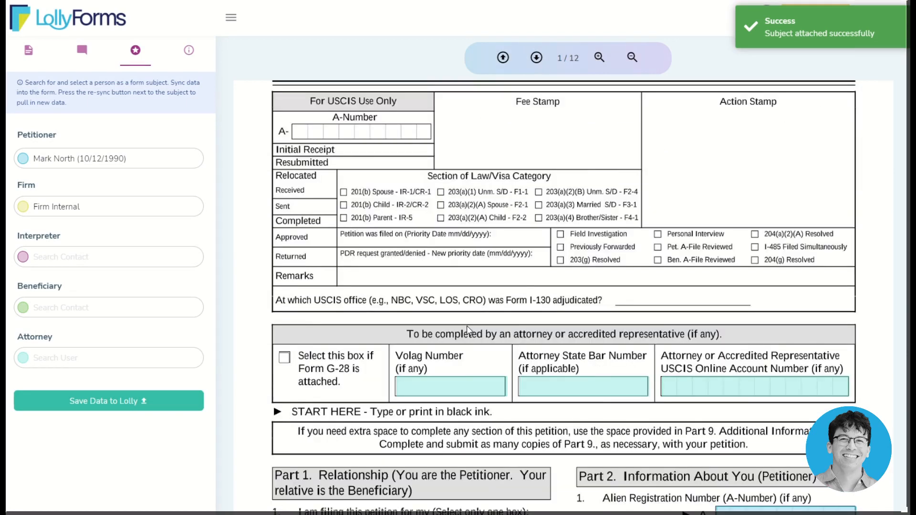
{"action": "scroll", "coordinate": [469, 329], "scroll_direction": "down", "scroll_amount": 3}
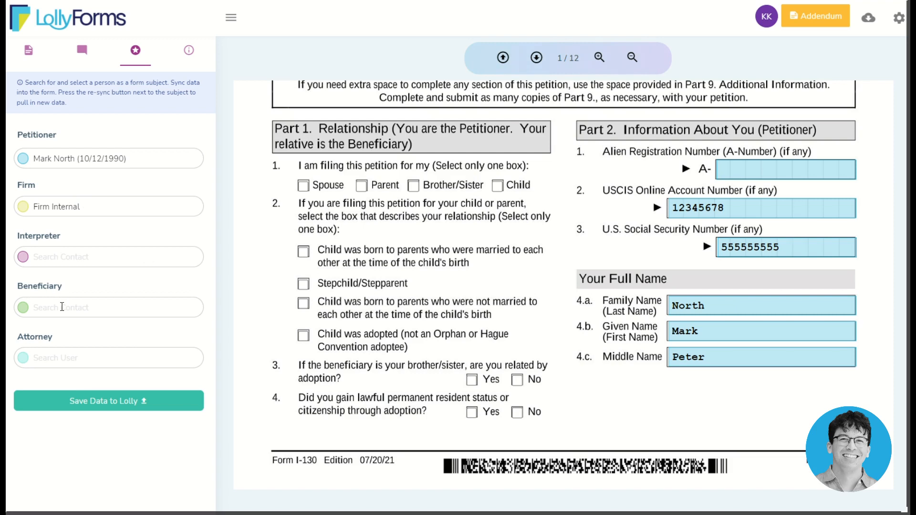
Step: Attach the beneficiary's contact, syncing 106 values, and review Part 4 on page 5
{"action": "left_click", "coordinate": [61, 307]}
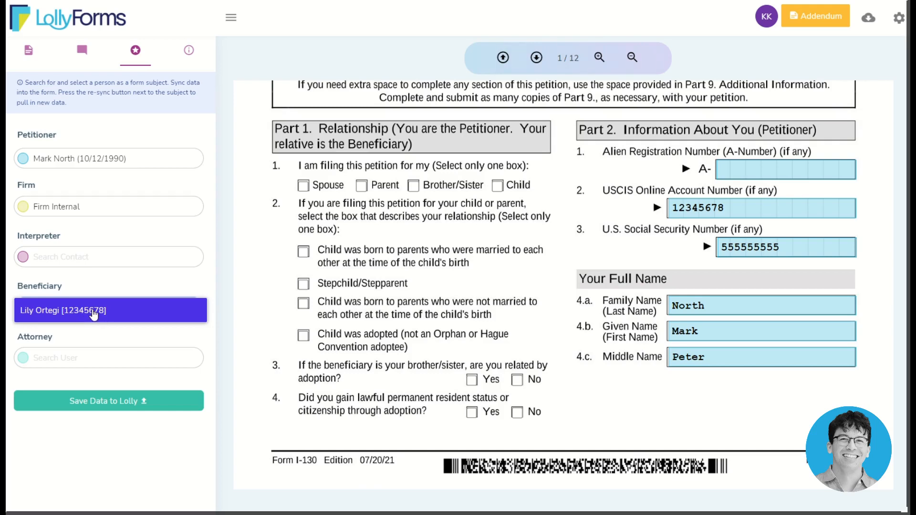
{"action": "left_click", "coordinate": [94, 311]}
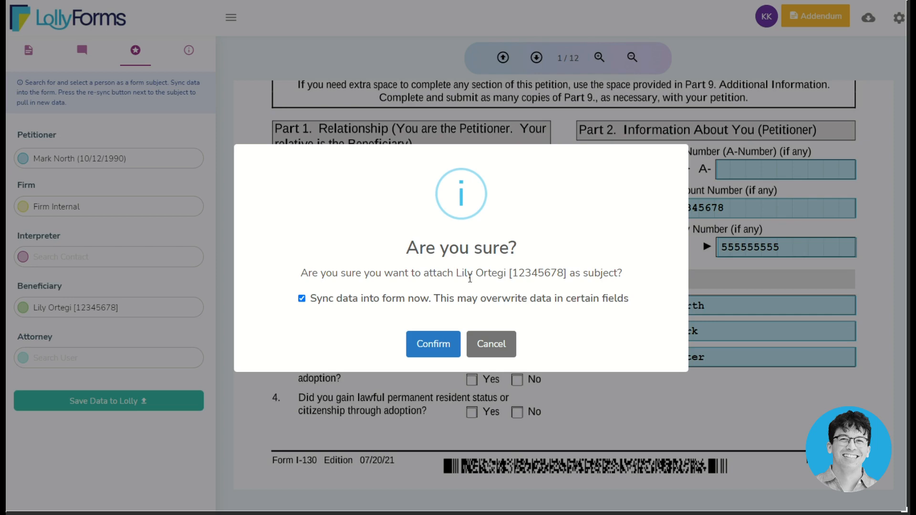
{"action": "left_click", "coordinate": [427, 349]}
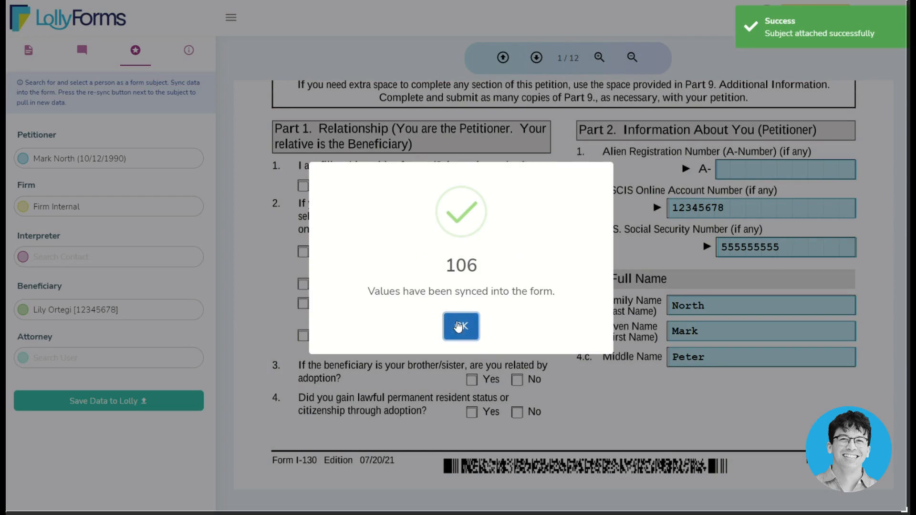
{"action": "left_click", "coordinate": [461, 326]}
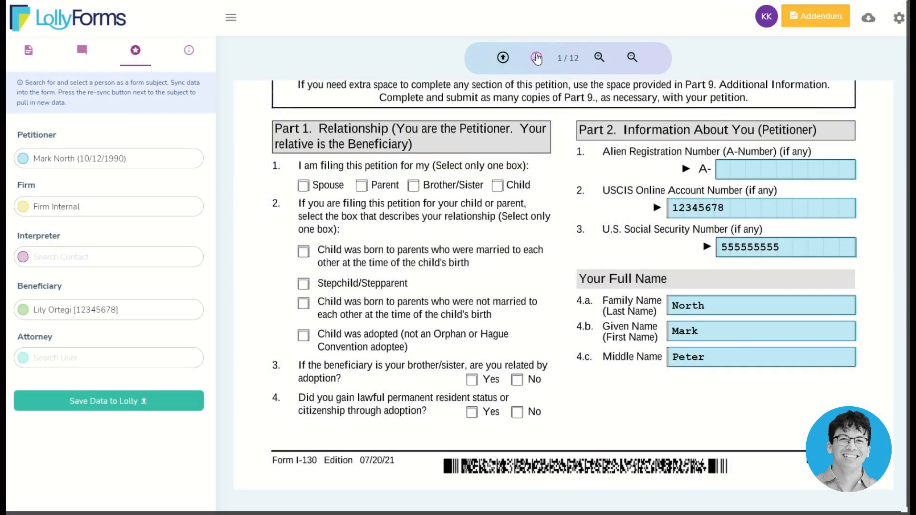
{"action": "left_click", "coordinate": [536, 57]}
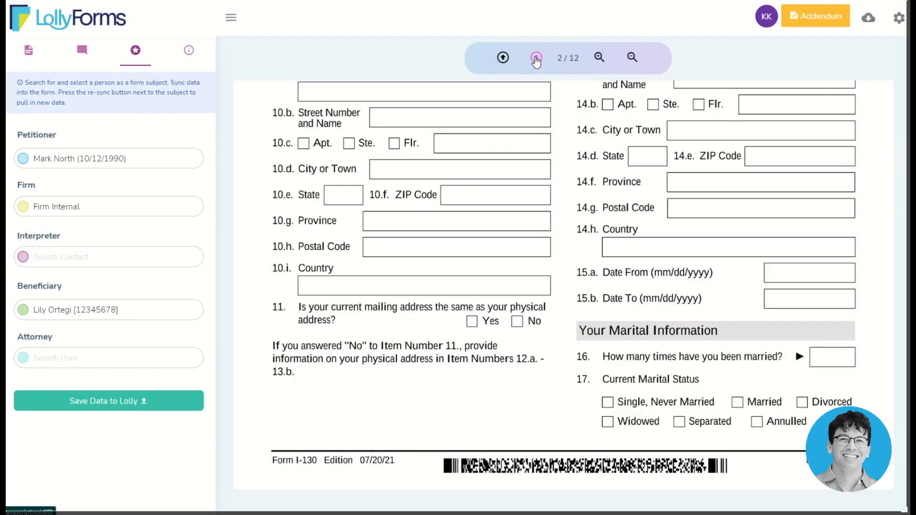
{"action": "scroll", "coordinate": [518, 220], "scroll_direction": "up", "scroll_amount": 5}
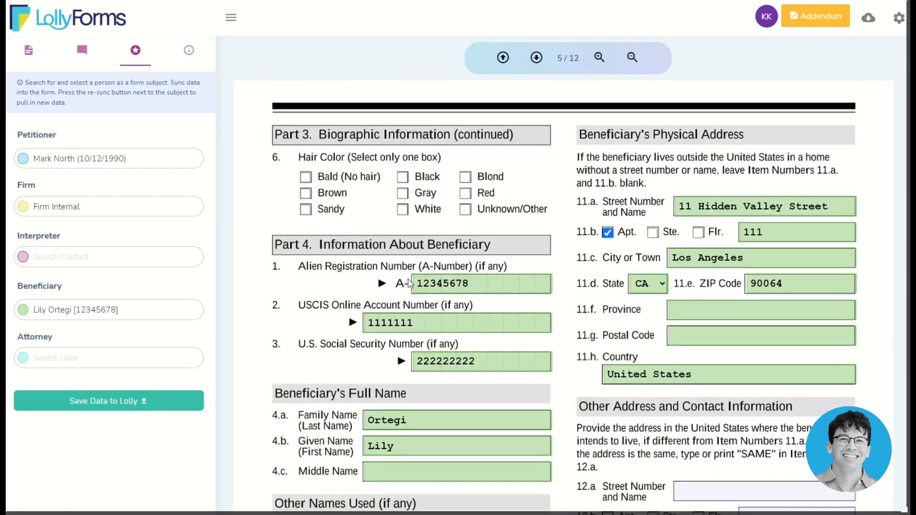
{"action": "scroll", "coordinate": [411, 287], "scroll_direction": "up", "scroll_amount": 1}
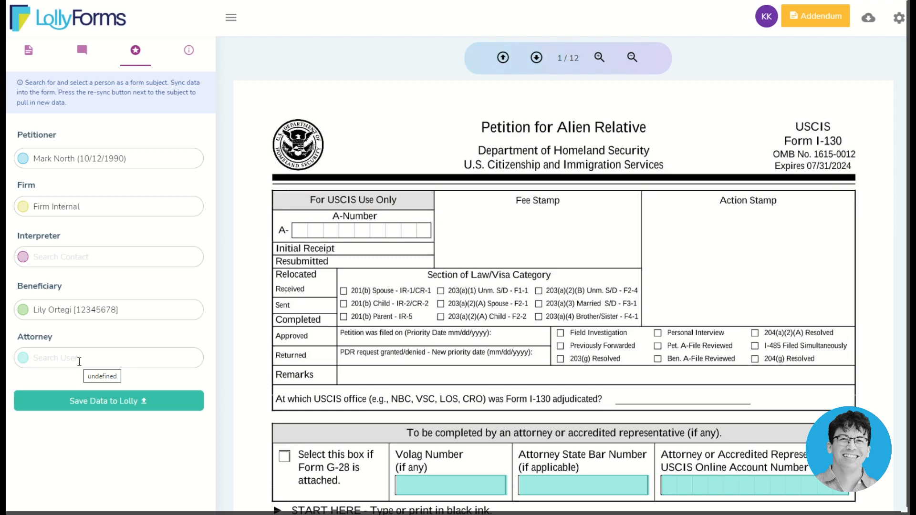
Step: Select the attorney user as a subject, syncing 21 values including state bar and USCIS account numbers
{"action": "left_click", "coordinate": [79, 361]}
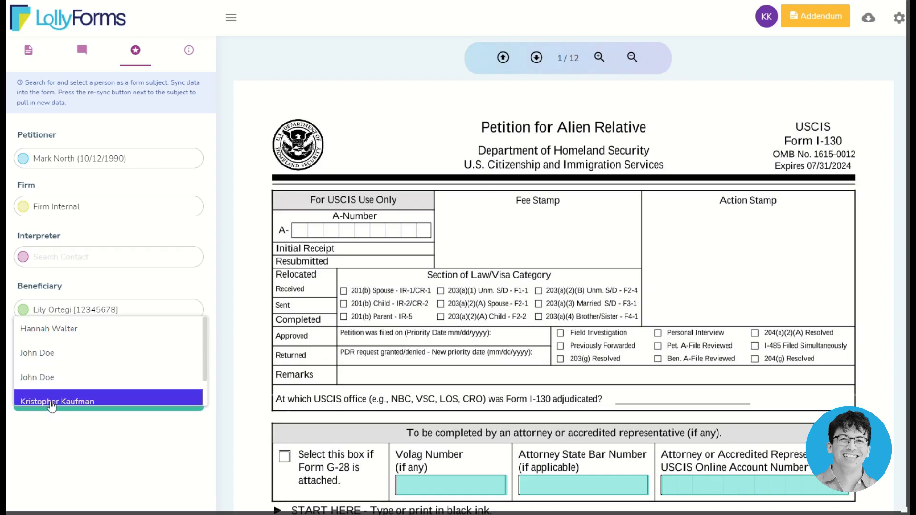
{"action": "left_click", "coordinate": [52, 403]}
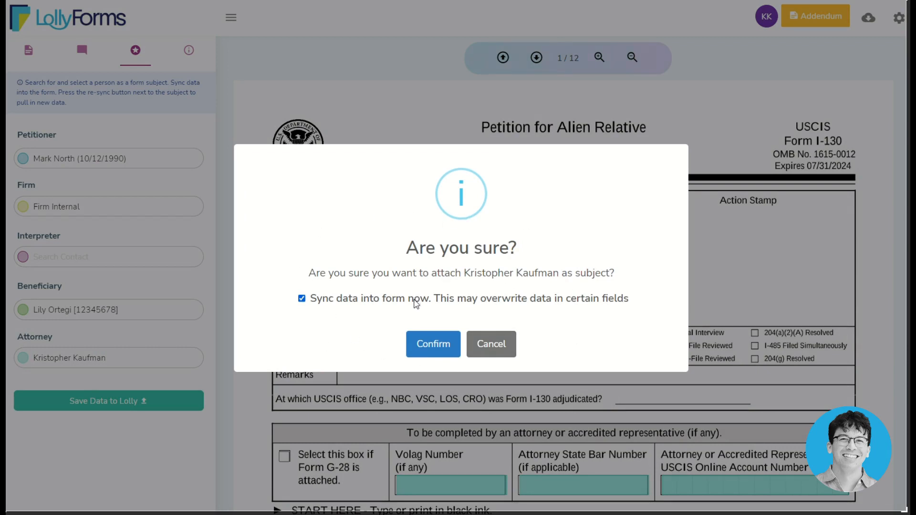
{"action": "left_click", "coordinate": [431, 349]}
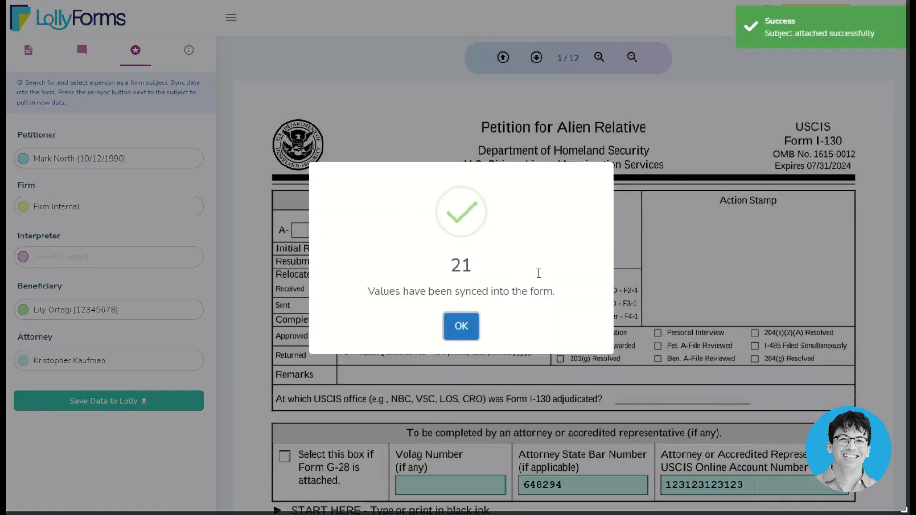
{"action": "left_click", "coordinate": [461, 328]}
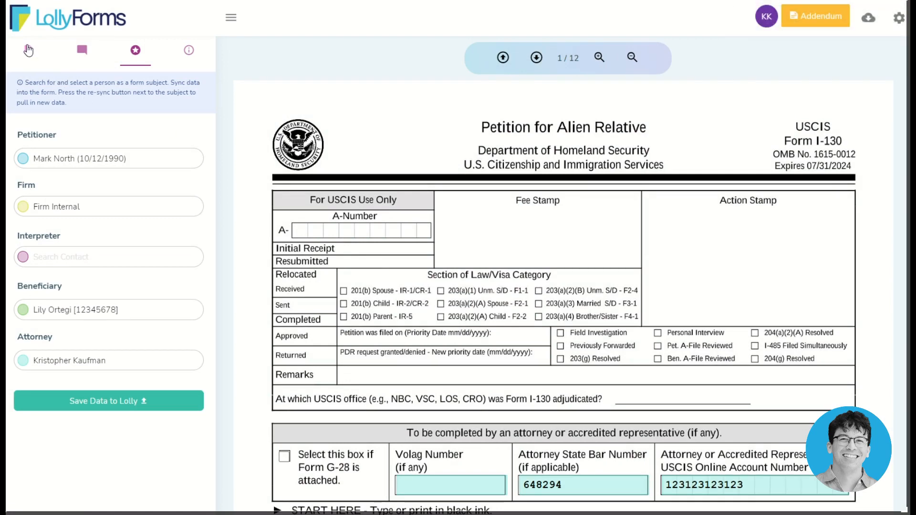
Step: Check page 10's filled preparer name, business and mailing address, then return to the subjects panel
{"action": "left_click", "coordinate": [29, 49]}
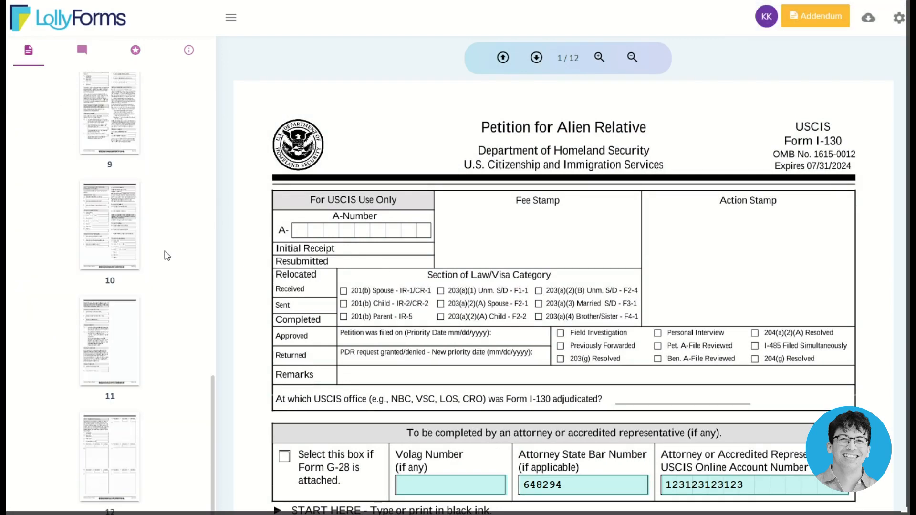
{"action": "left_click", "coordinate": [106, 232]}
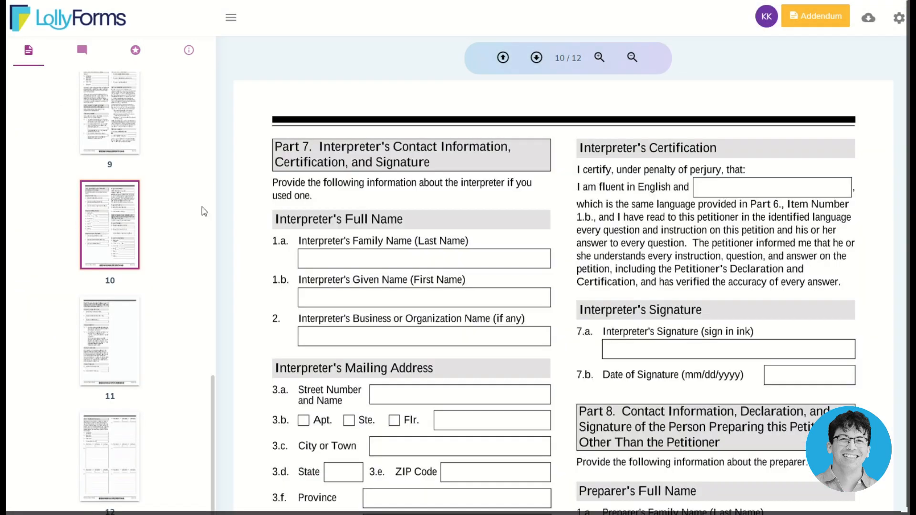
{"action": "scroll", "coordinate": [644, 291], "scroll_direction": "down", "scroll_amount": 9}
{"action": "scroll", "coordinate": [644, 291], "scroll_direction": "up", "scroll_amount": 1}
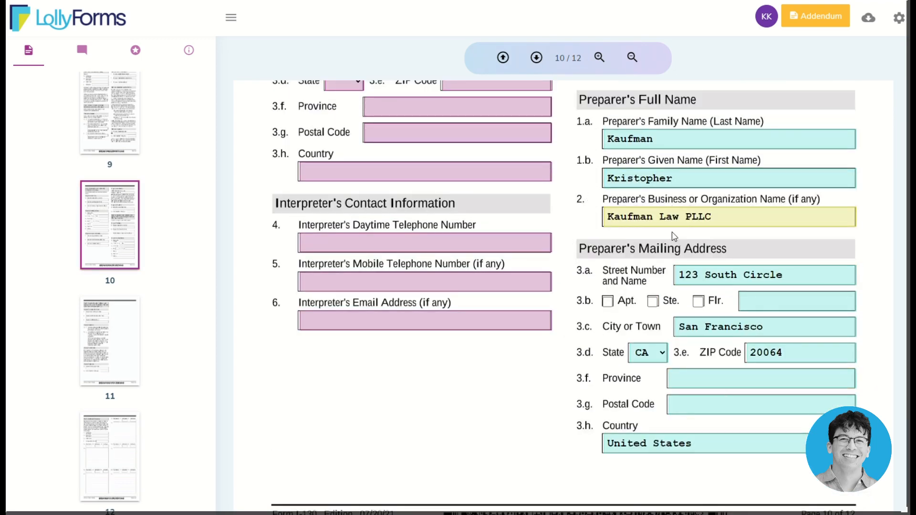
{"action": "left_click", "coordinate": [137, 51]}
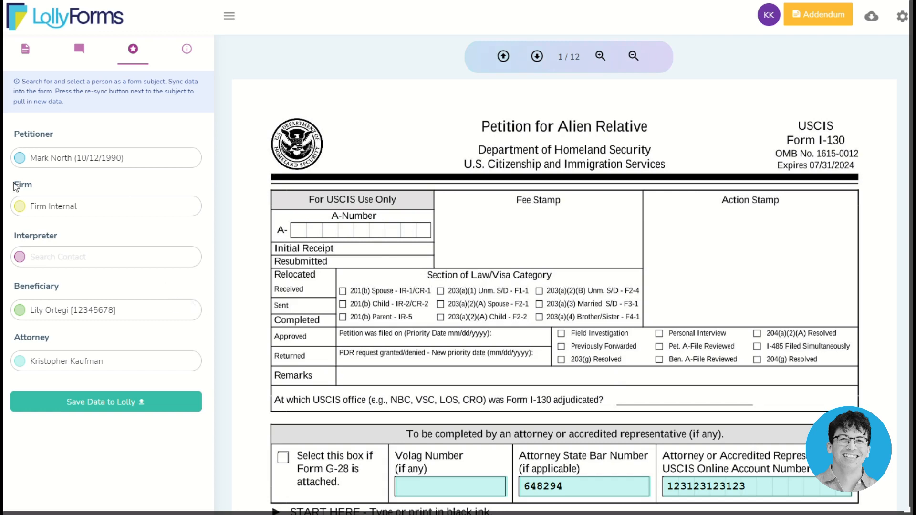
{"action": "scroll", "coordinate": [413, 296], "scroll_direction": "down", "scroll_amount": 7}
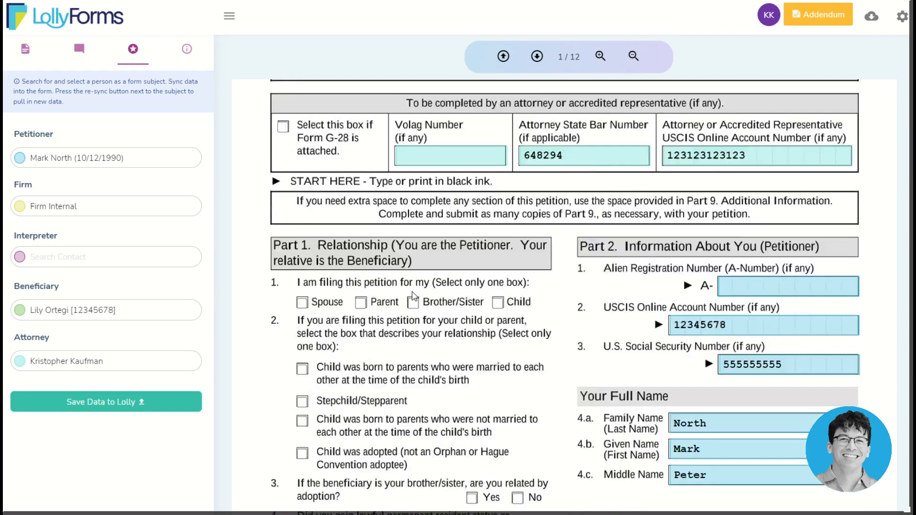
{"action": "scroll", "coordinate": [413, 296], "scroll_direction": "down", "scroll_amount": 2}
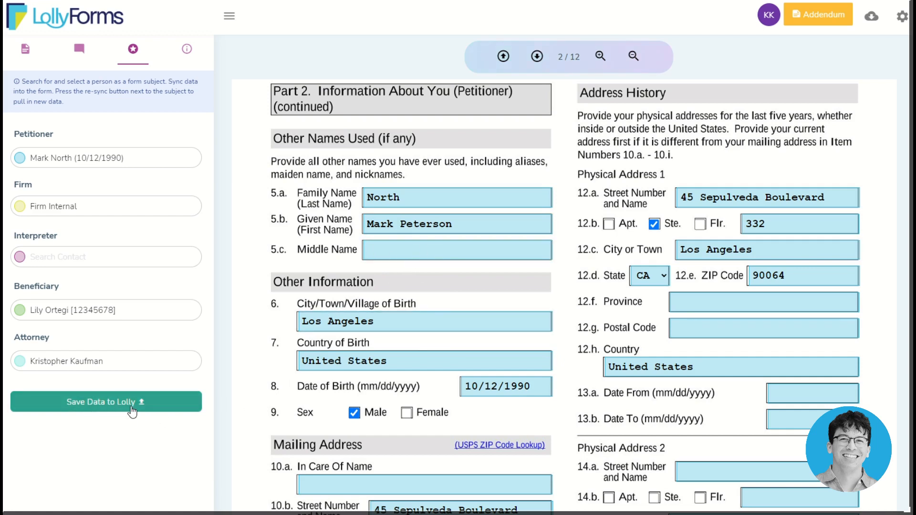
Step: Save the I-130 form data to the linked LollyLaw contacts and confirm the sync
{"action": "left_click", "coordinate": [103, 406]}
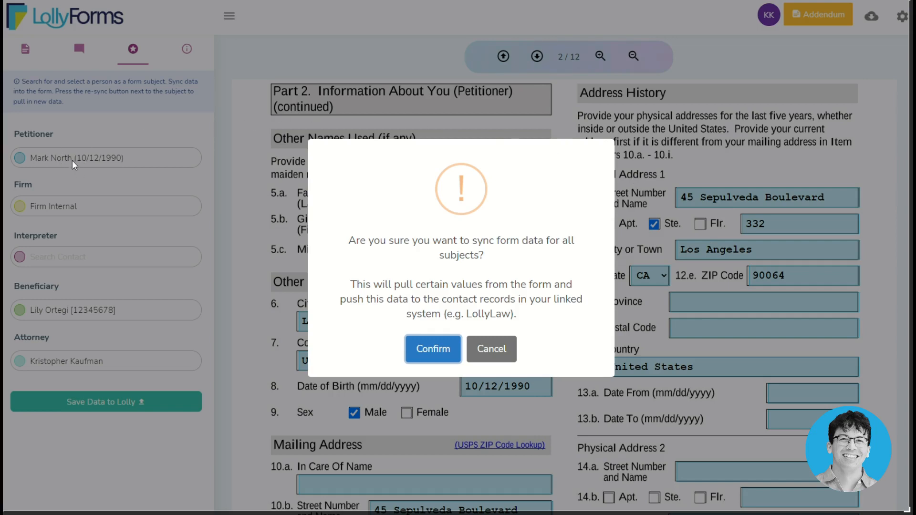
{"action": "left_click", "coordinate": [421, 352]}
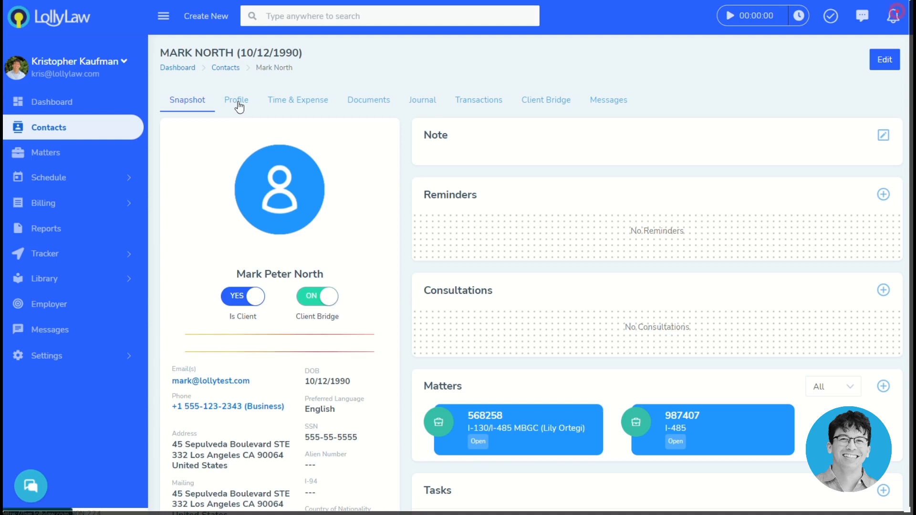
Step: View the beneficiary contact's Profile at General Information
{"action": "left_click", "coordinate": [237, 105]}
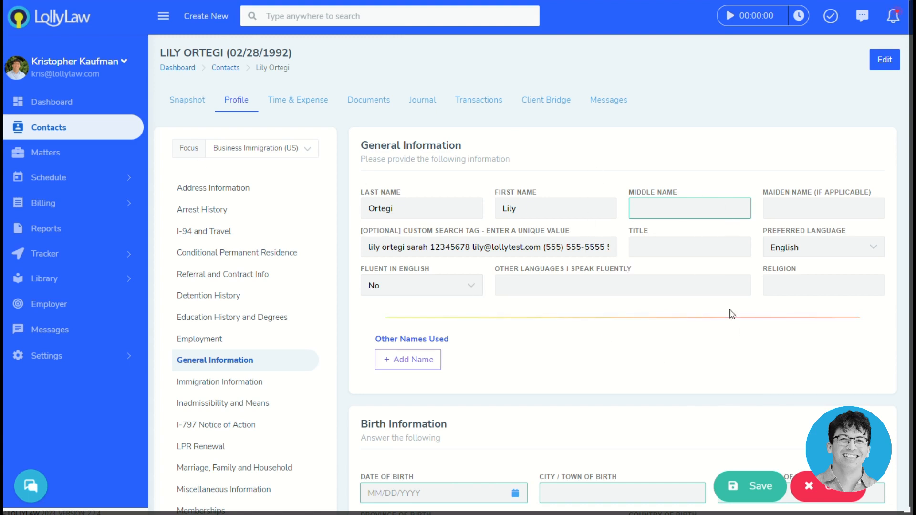
{"action": "left_click", "coordinate": [672, 207]}
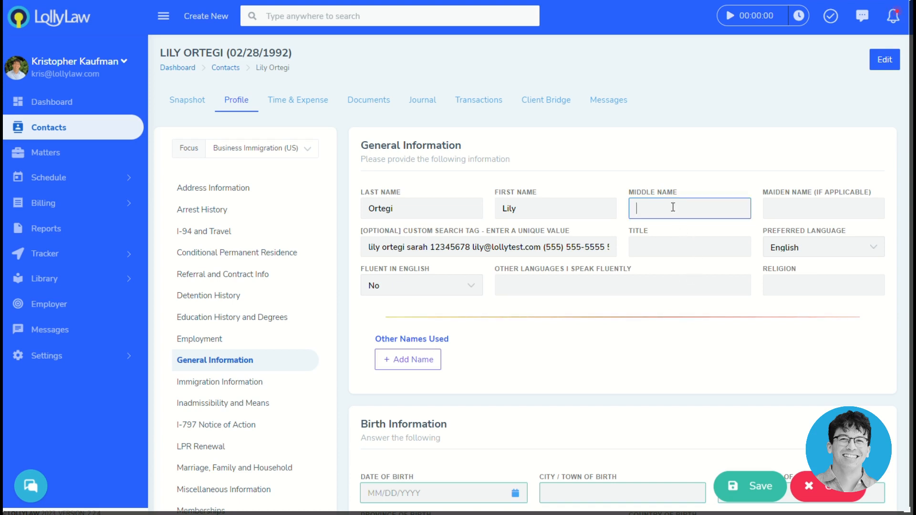
{"action": "type", "text": "Maria"}
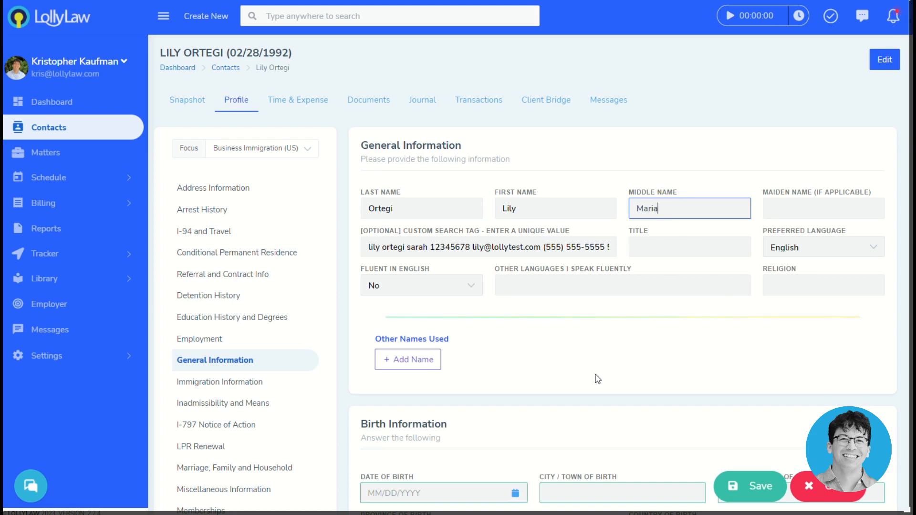
{"action": "left_click", "coordinate": [598, 379]}
{"action": "scroll", "coordinate": [594, 379], "scroll_direction": "down", "scroll_amount": 3}
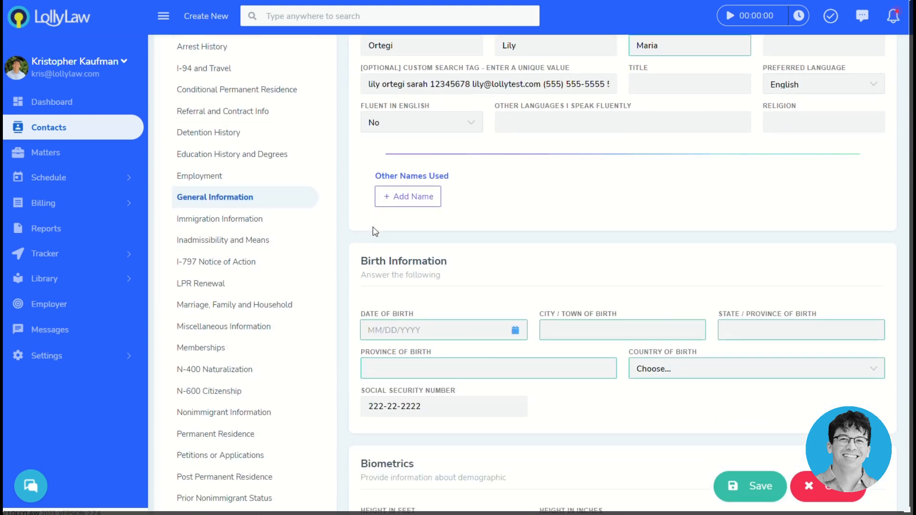
{"action": "left_click", "coordinate": [404, 329]}
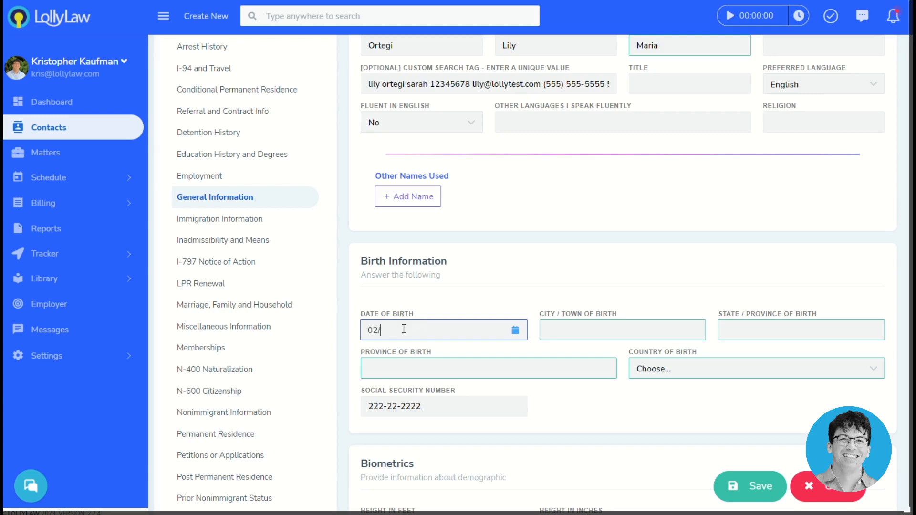
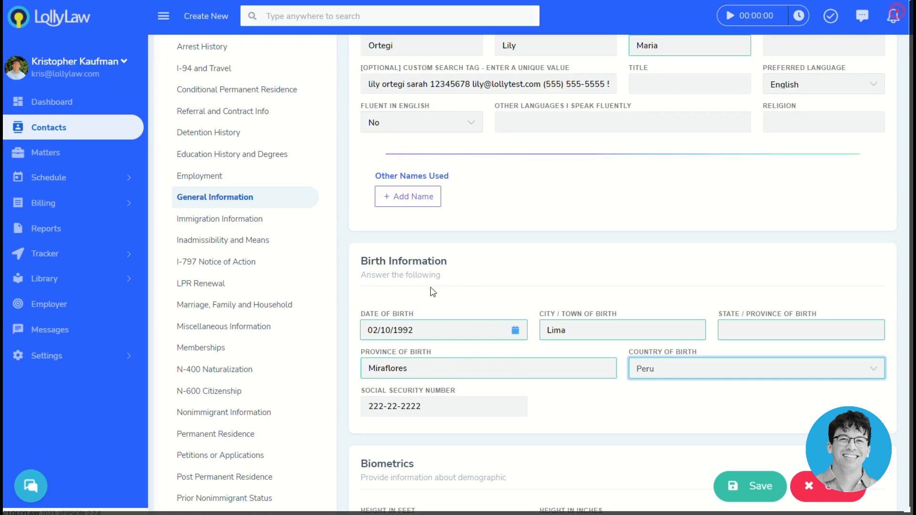
{"action": "scroll", "coordinate": [652, 333], "scroll_direction": "up", "scroll_amount": 3}
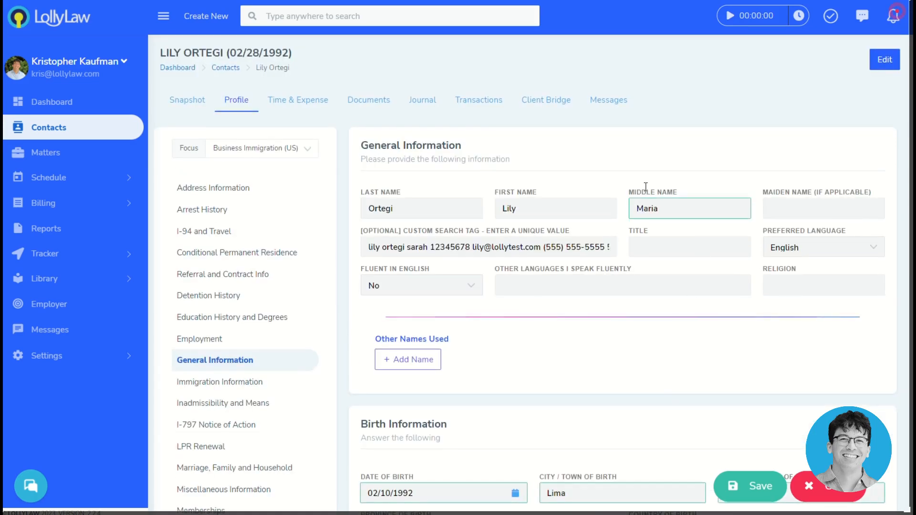
Step: Save the contact edits, then bring the I-130's Part 4 beneficiary section back into view
{"action": "left_click", "coordinate": [744, 484]}
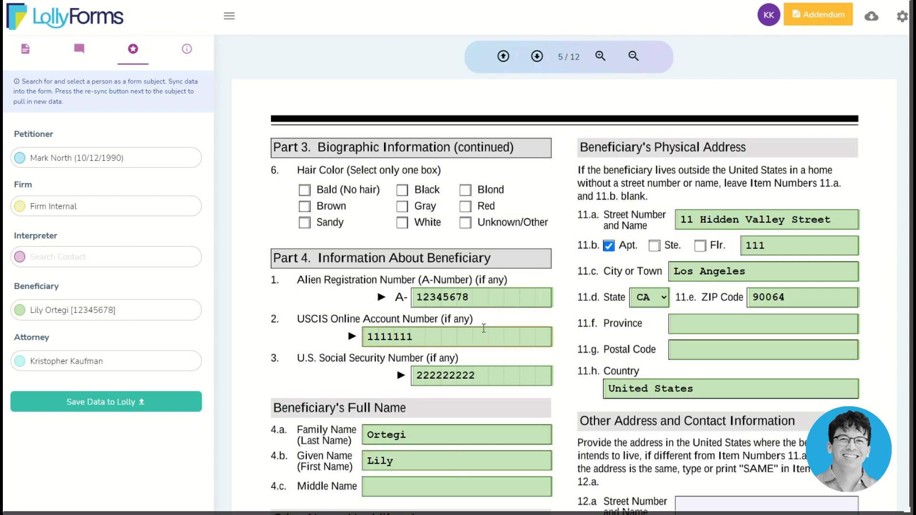
{"action": "scroll", "coordinate": [486, 353], "scroll_direction": "down", "scroll_amount": 2}
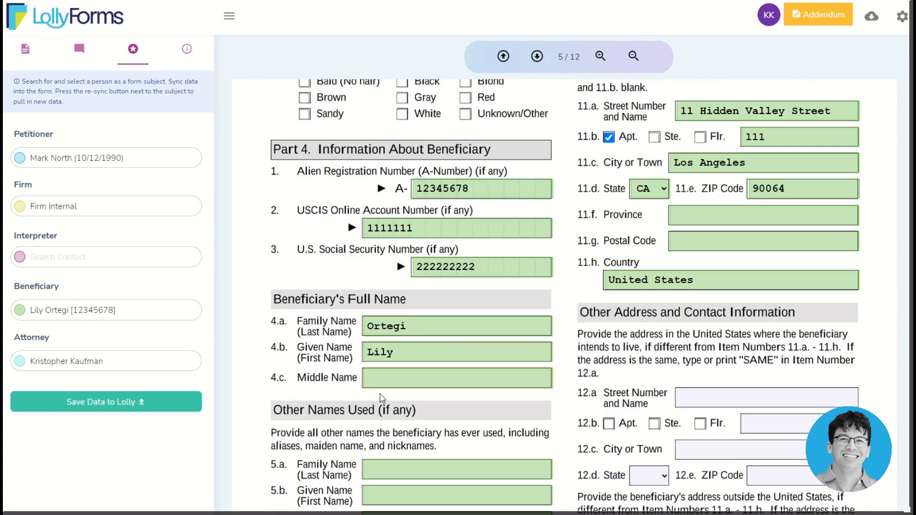
{"action": "scroll", "coordinate": [409, 400], "scroll_direction": "down", "scroll_amount": 3}
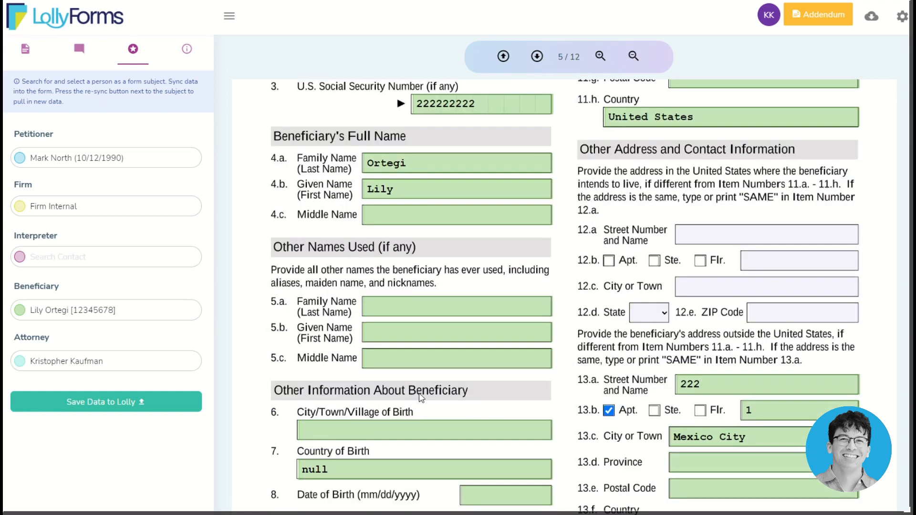
{"action": "scroll", "coordinate": [421, 397], "scroll_direction": "down", "scroll_amount": 3}
{"action": "scroll", "coordinate": [438, 331], "scroll_direction": "up", "scroll_amount": 5}
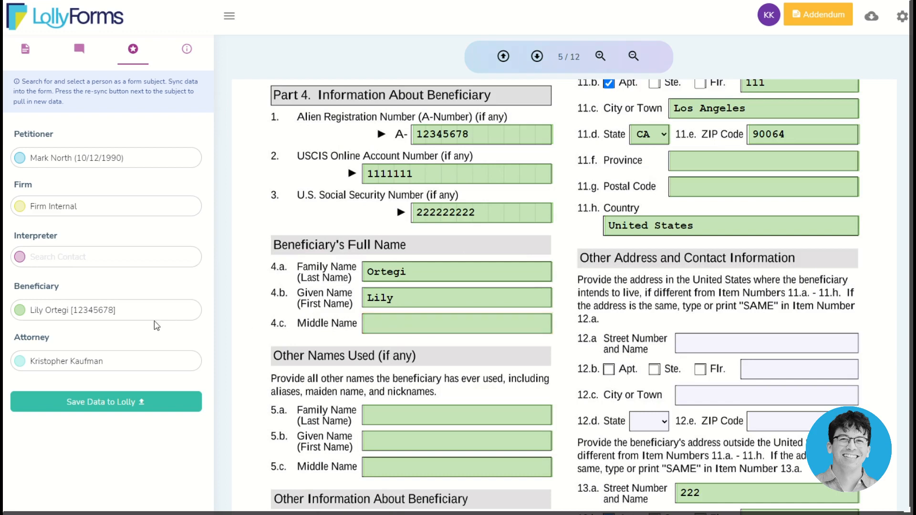
{"action": "mouse_move", "coordinate": [95, 303]}
Step: Re-sync the beneficiary's edited LollyLaw contact into the I-130 so the blank middle name is filled
{"action": "left_click", "coordinate": [177, 291]}
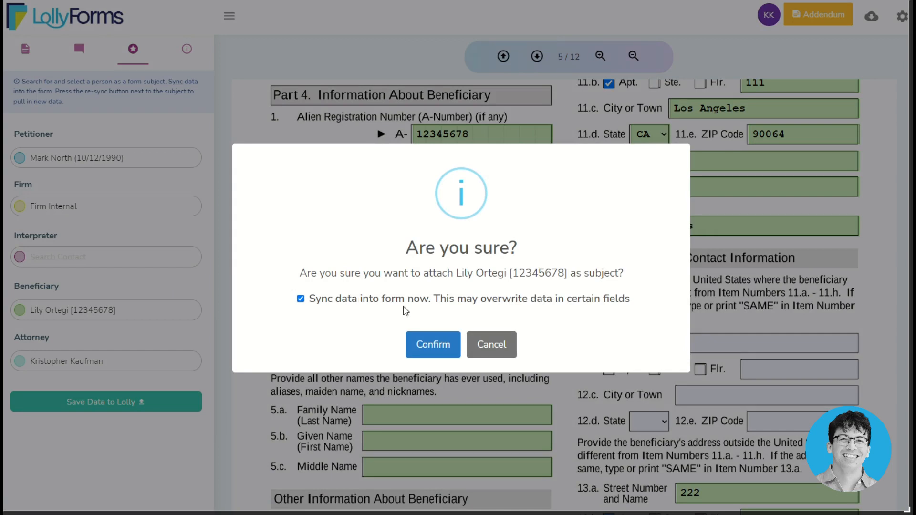
{"action": "left_click", "coordinate": [424, 348]}
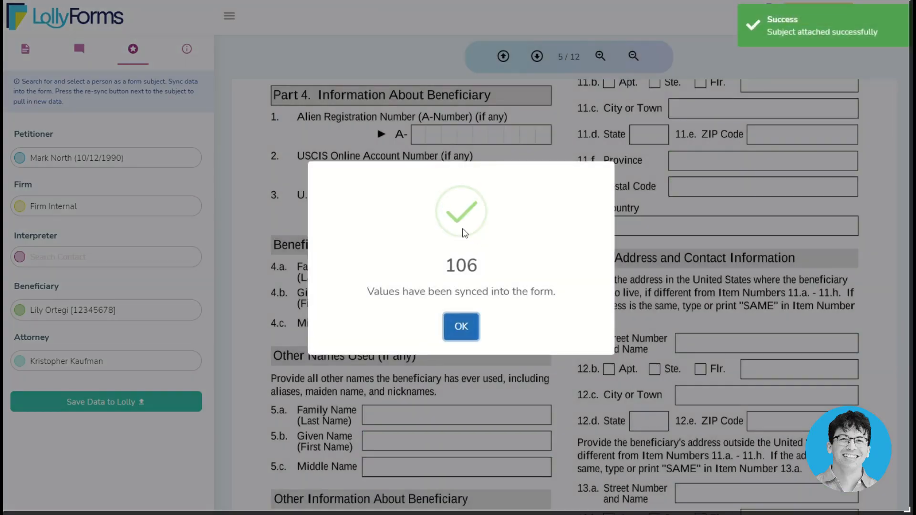
{"action": "left_click", "coordinate": [461, 327]}
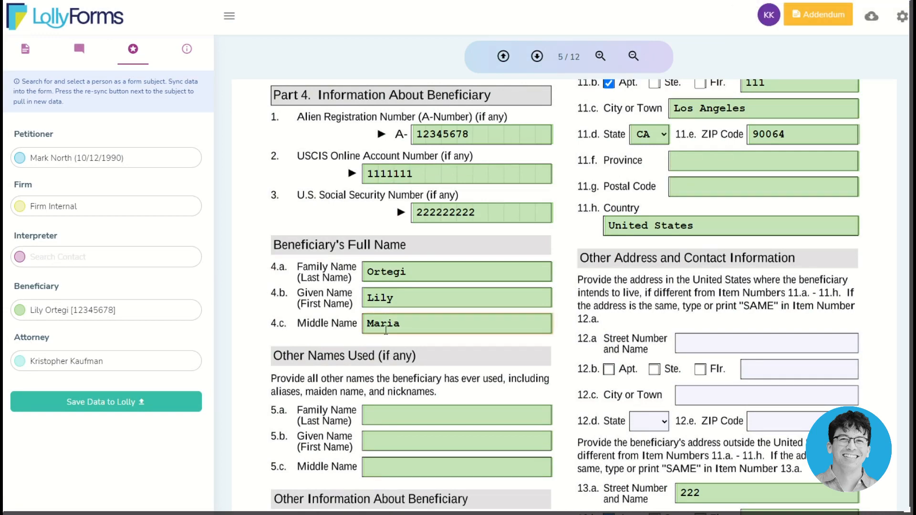
{"action": "scroll", "coordinate": [367, 346], "scroll_direction": "down", "scroll_amount": 3}
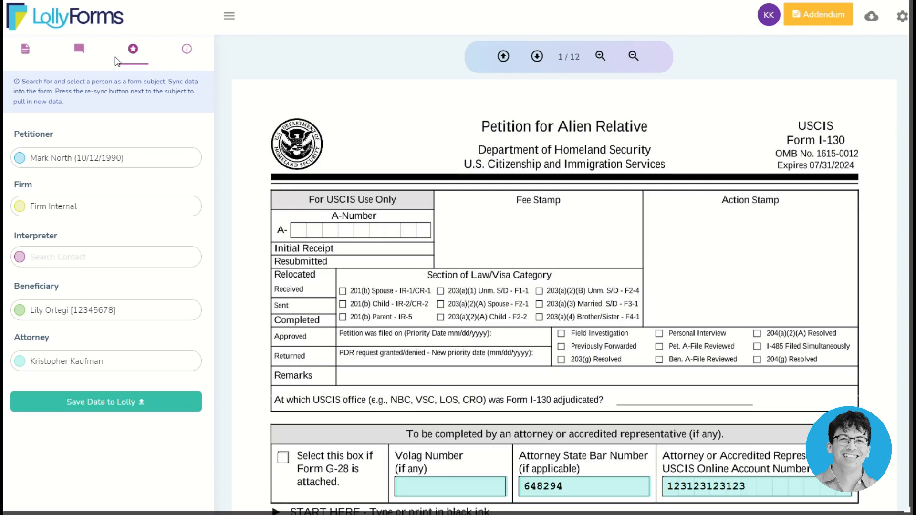
{"action": "scroll", "coordinate": [485, 309], "scroll_direction": "down", "scroll_amount": 5}
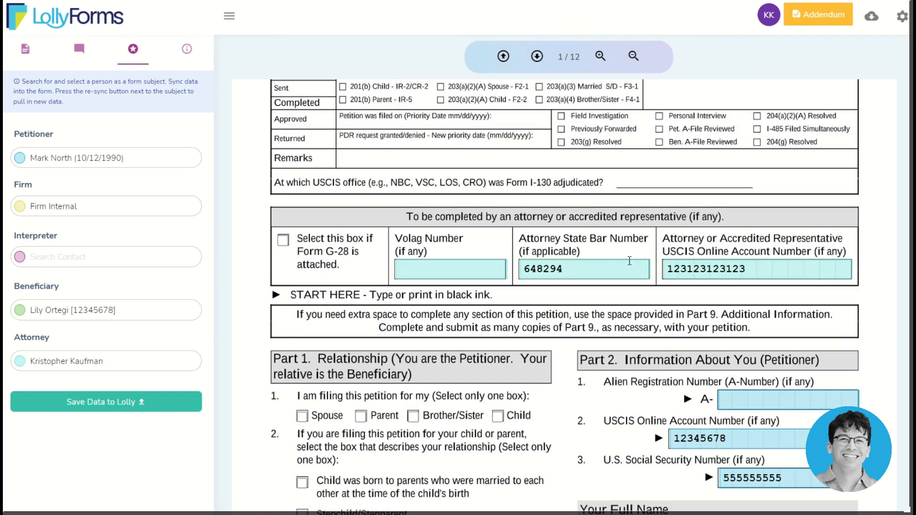
{"action": "scroll", "coordinate": [619, 289], "scroll_direction": "down", "scroll_amount": 2}
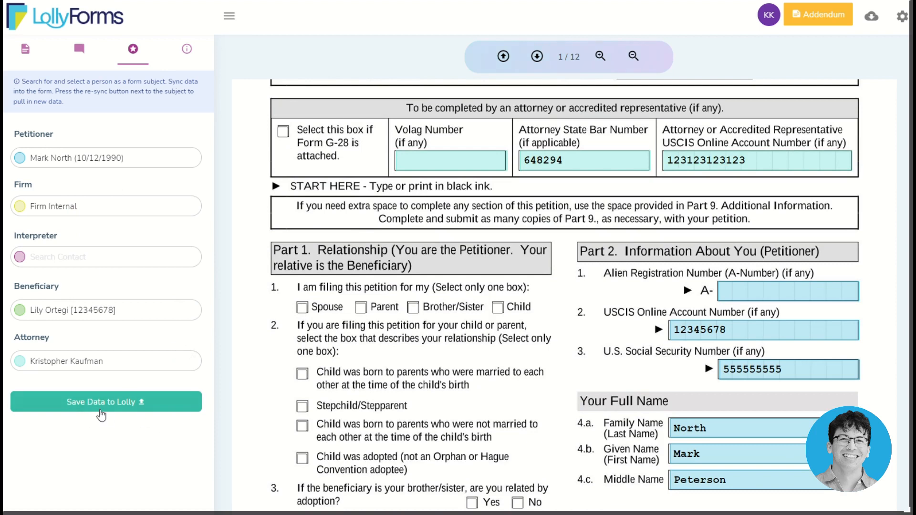
{"action": "mouse_move", "coordinate": [162, 347]}
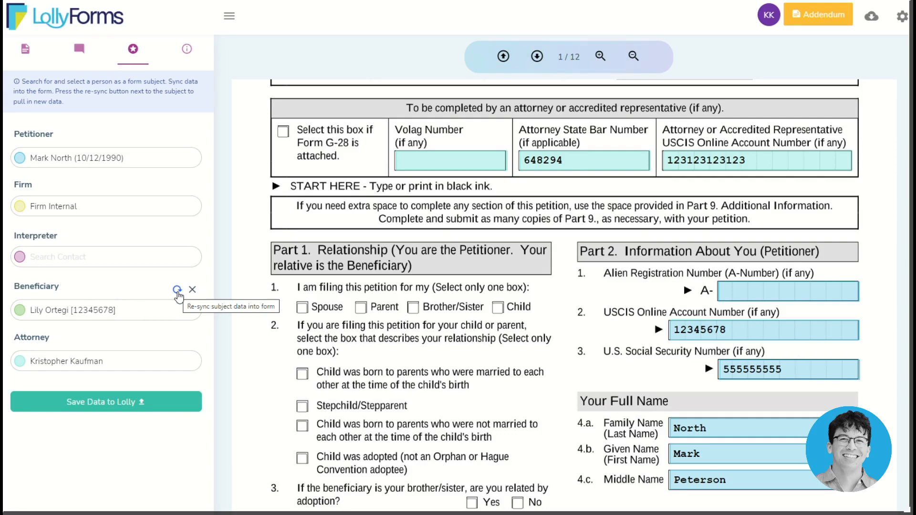
{"action": "scroll", "coordinate": [312, 304], "scroll_direction": "up", "scroll_amount": 6}
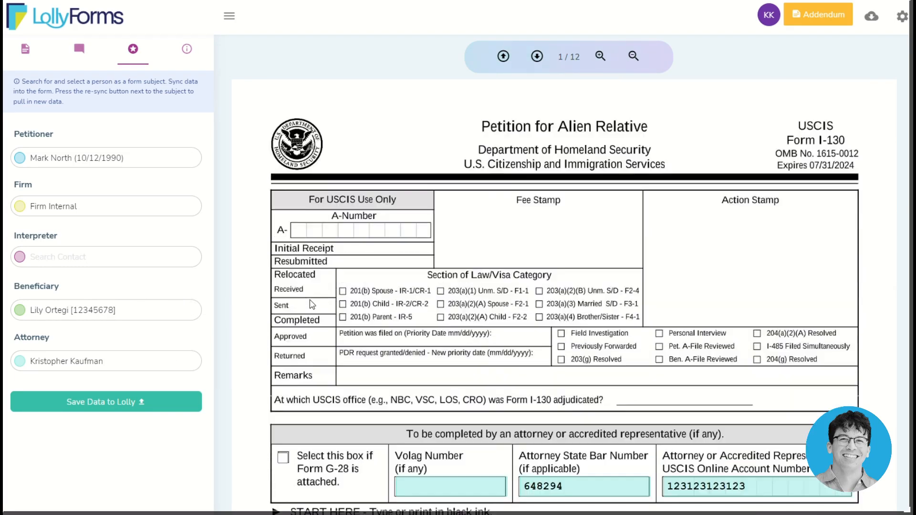